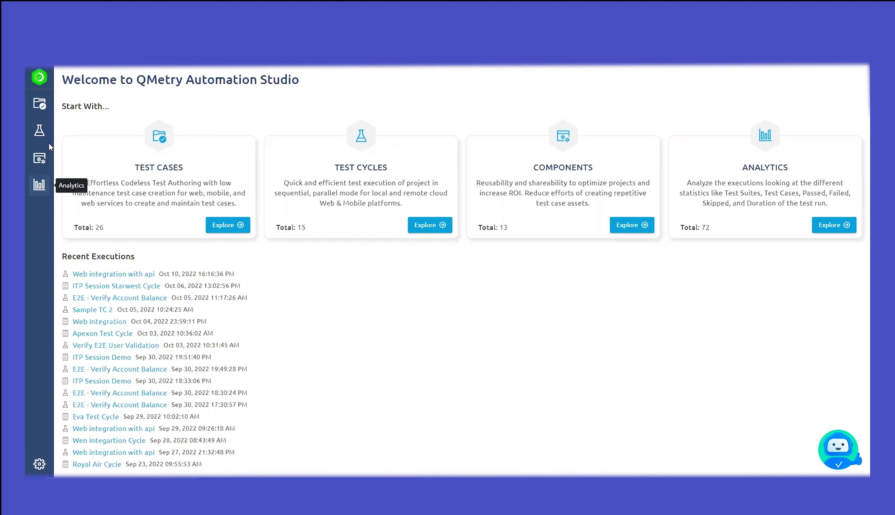
# Step: Switch from the welcome dashboard to the QMetryBank project's Test Plan section
pyautogui.click(40, 104)
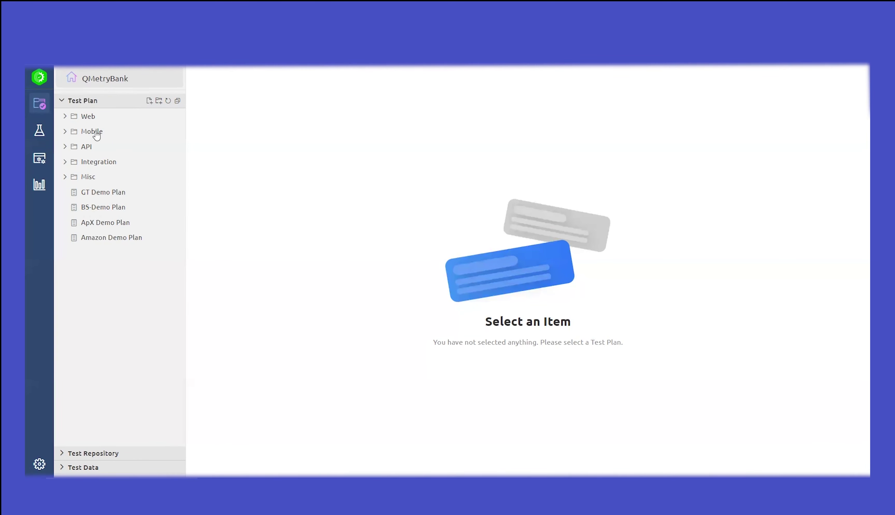
# Step: Expand the Web, Mobile and API folders, list the Story - Fund Transfer test cases, then select Web
pyautogui.click(65, 118)
pyautogui.click(65, 193)
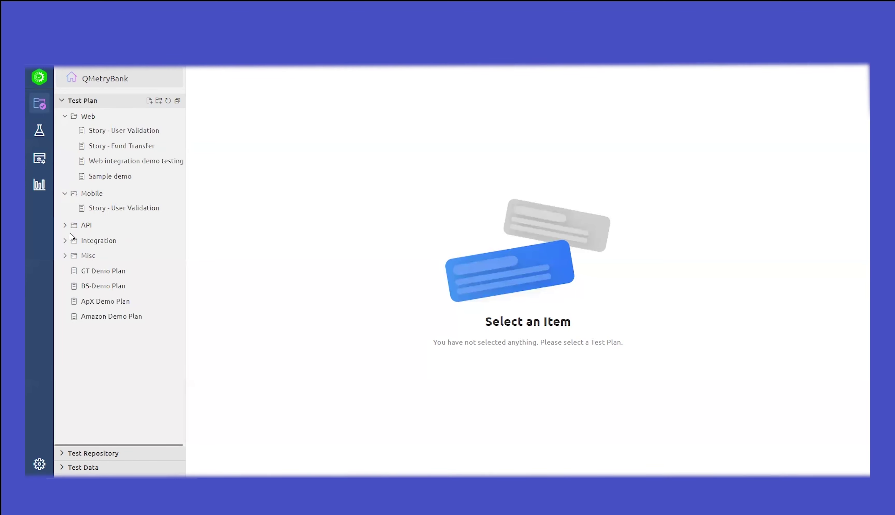
pyautogui.click(65, 225)
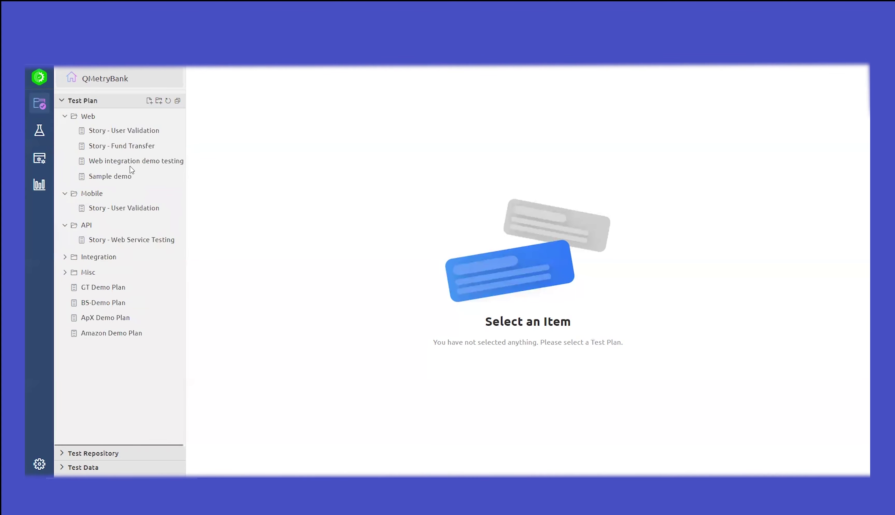
pyautogui.click(114, 132)
pyautogui.click(113, 148)
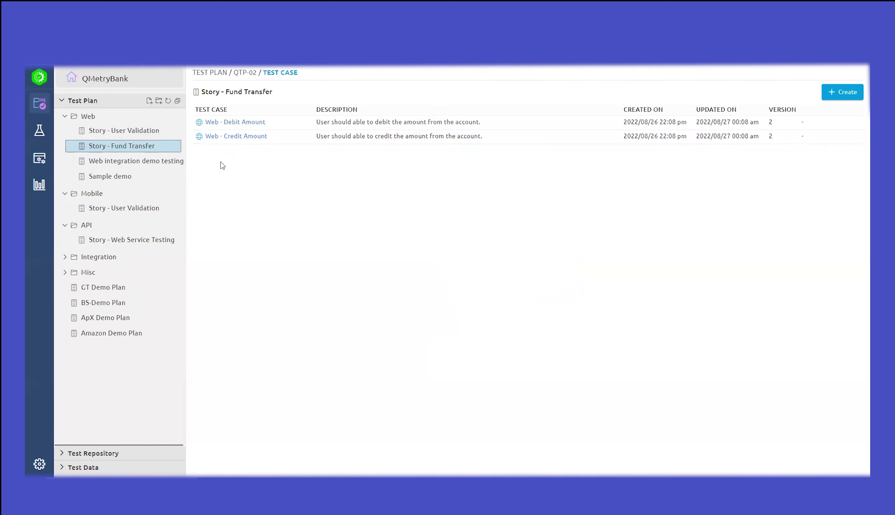
pyautogui.click(88, 118)
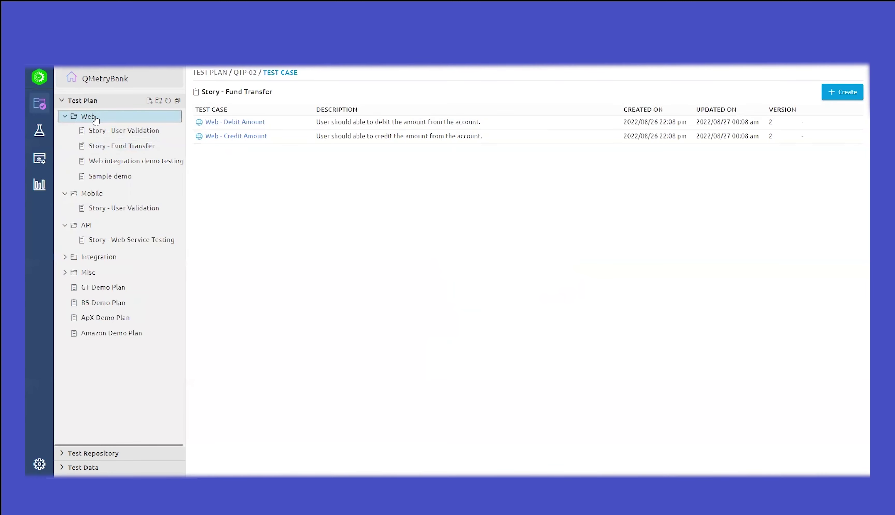
# Step: Create an empty test plan 'Verify E2E User Validation Plan' under the Web folder
pyautogui.click(149, 102)
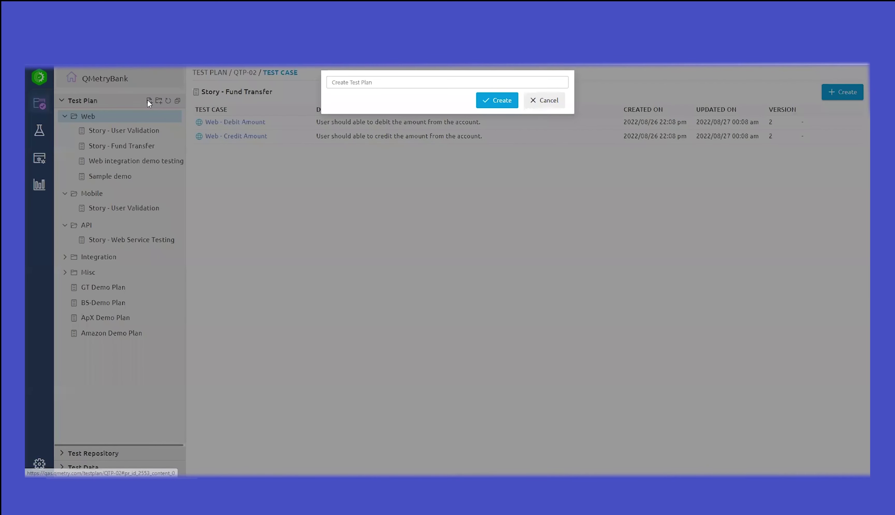
pyautogui.write('Verify E2E User V')
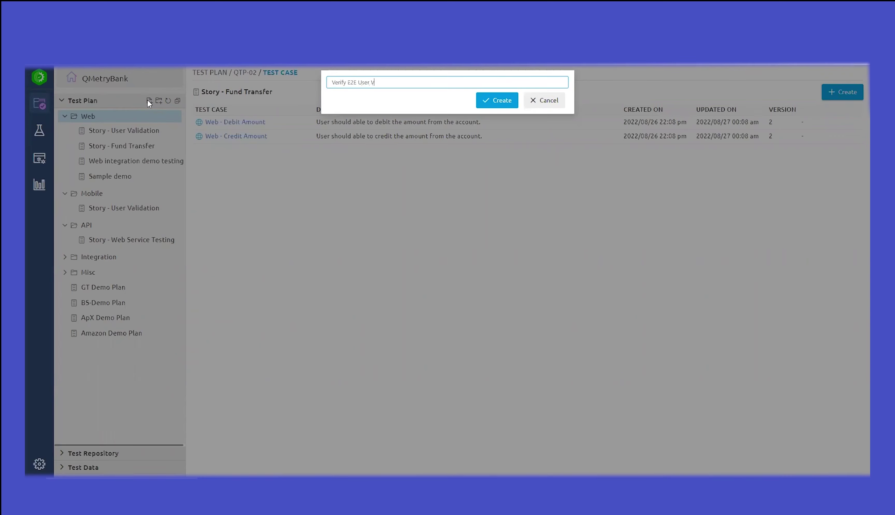
pyautogui.write('alidation Plan')
pyautogui.click(497, 103)
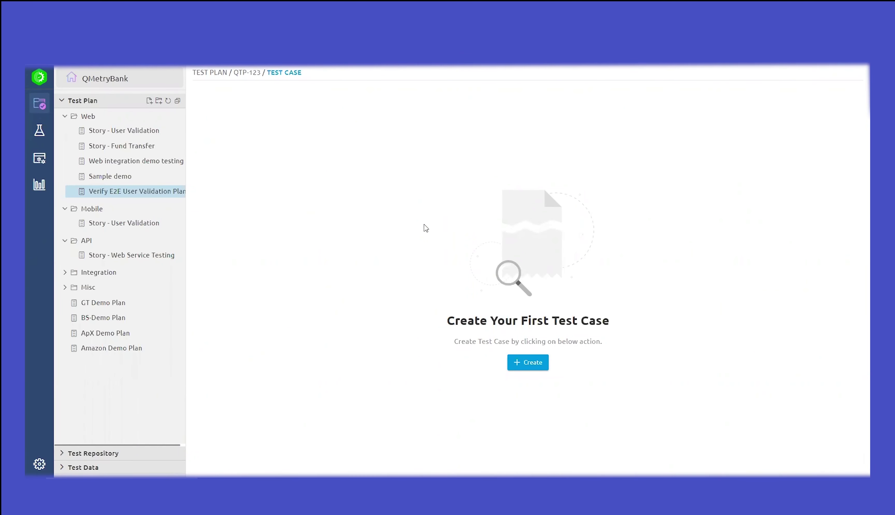
# Step: Add the Web test case 'Verify E2E User Validation' with description 'demo' to the plan
pyautogui.click(524, 368)
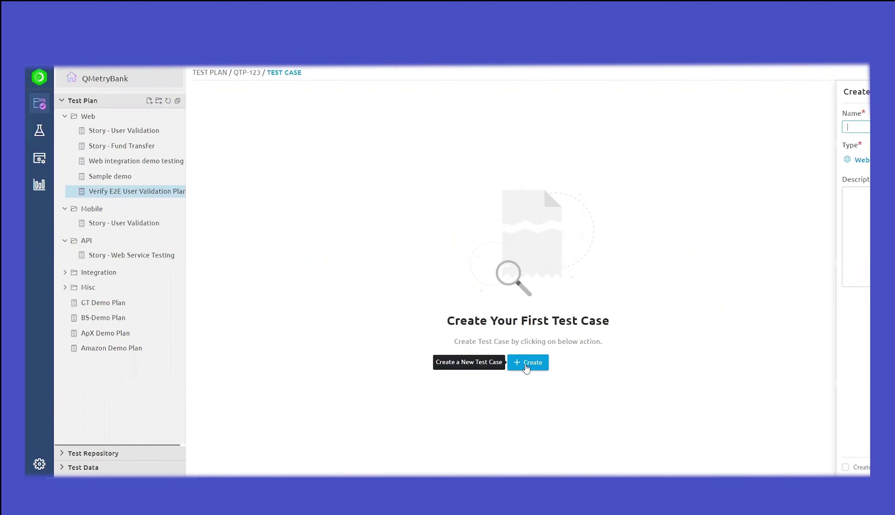
pyautogui.write('Ver')
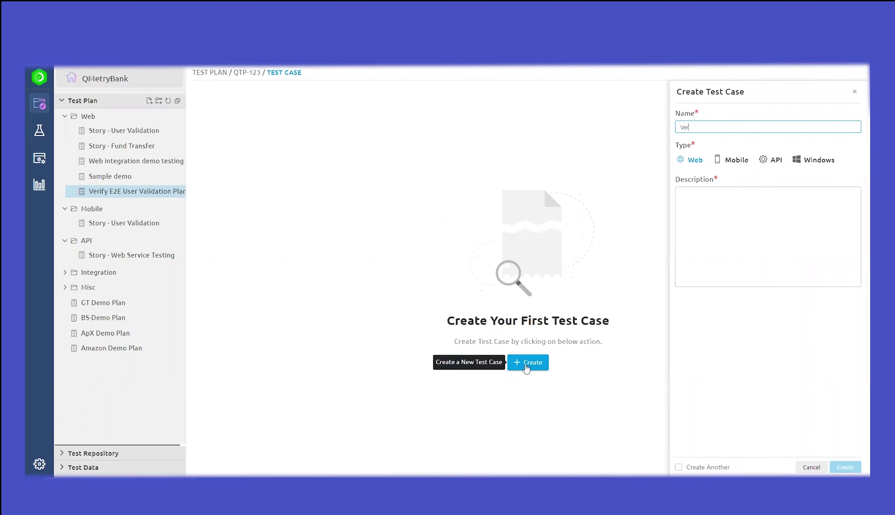
pyautogui.write('ify E2E User Validation')
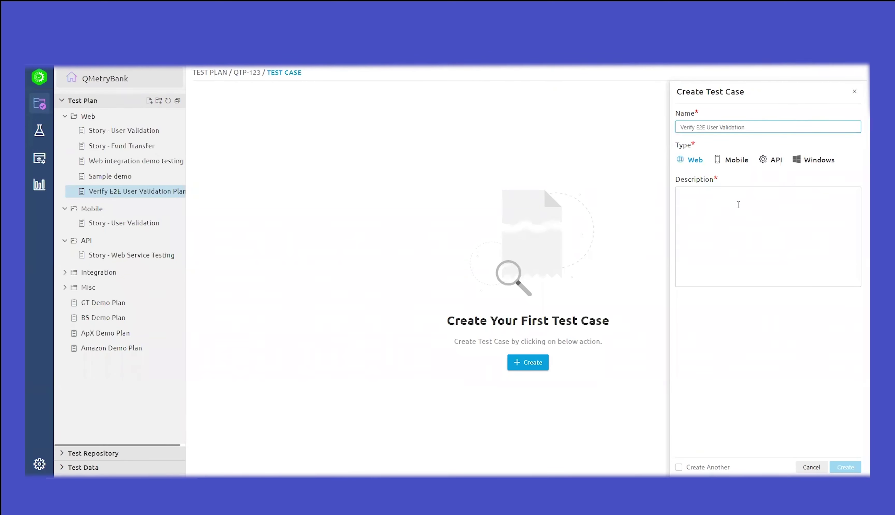
pyautogui.click(737, 204)
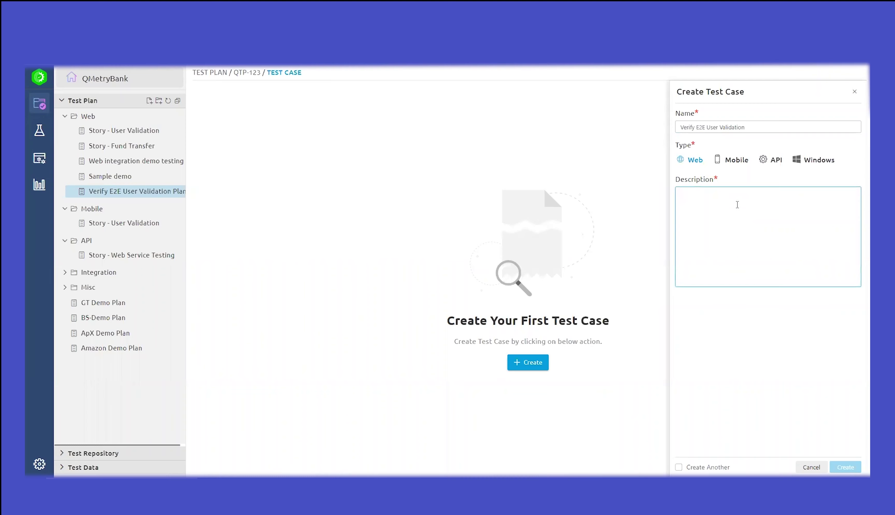
pyautogui.write('demo')
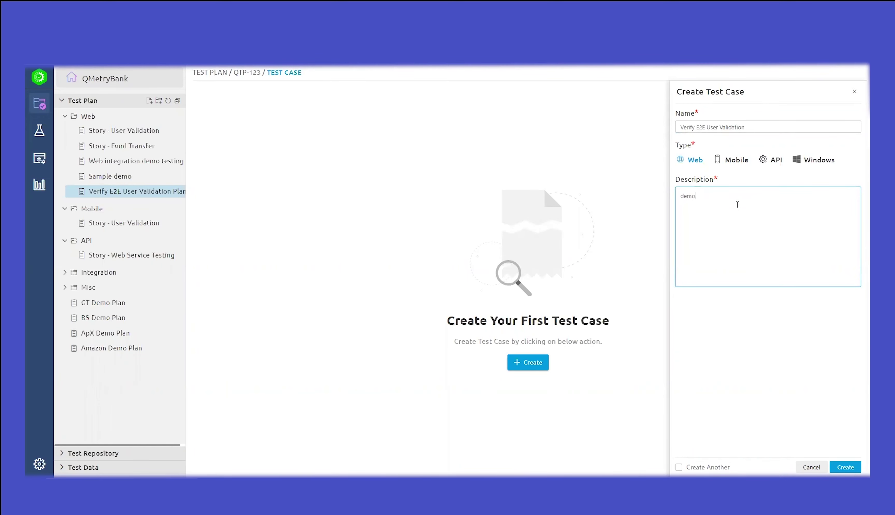
pyautogui.click(845, 468)
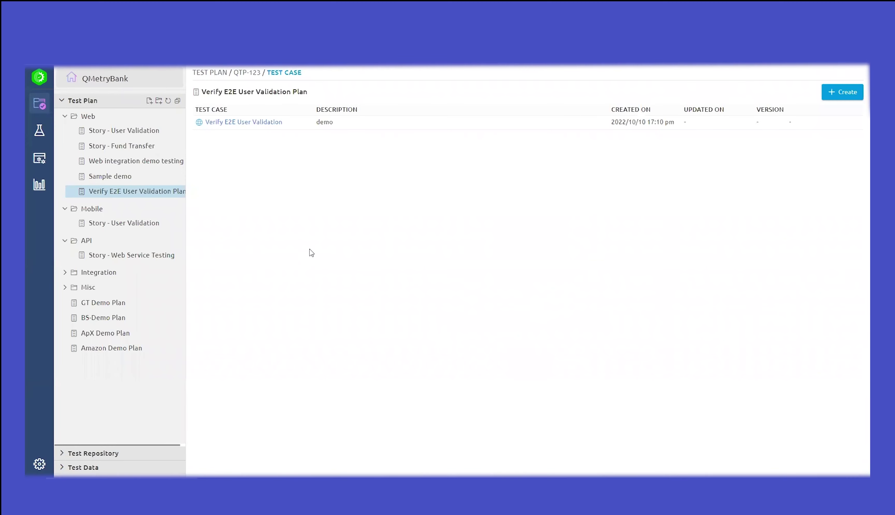
# Step: Open Verify E2E User Validation and start recording to show runtime options with profile QA_Env_Chrome
pyautogui.click(249, 125)
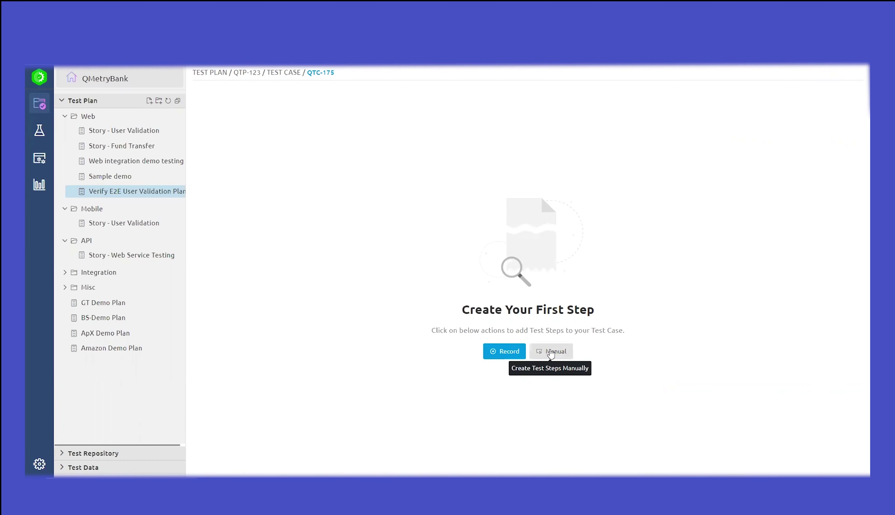
pyautogui.click(507, 355)
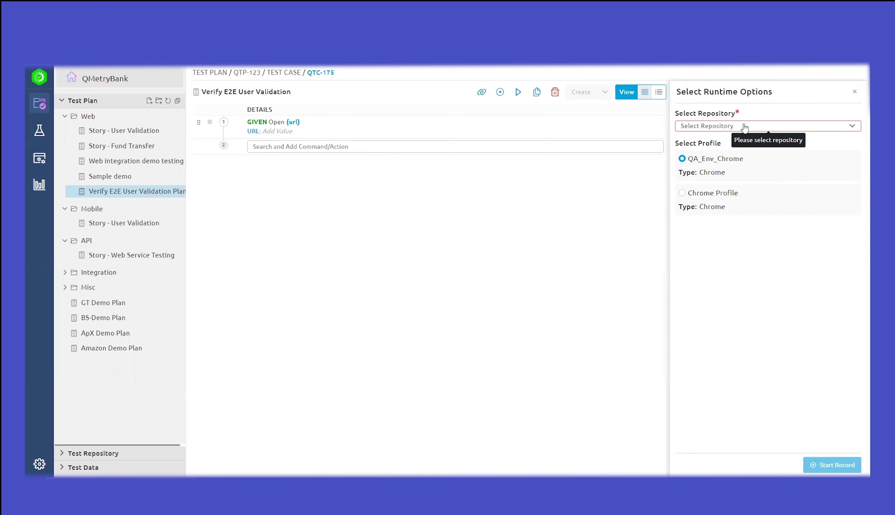
# Step: Choose Demo Repository as the object repository and launch recording with the QA_Env_Chrome profile
pyautogui.click(745, 127)
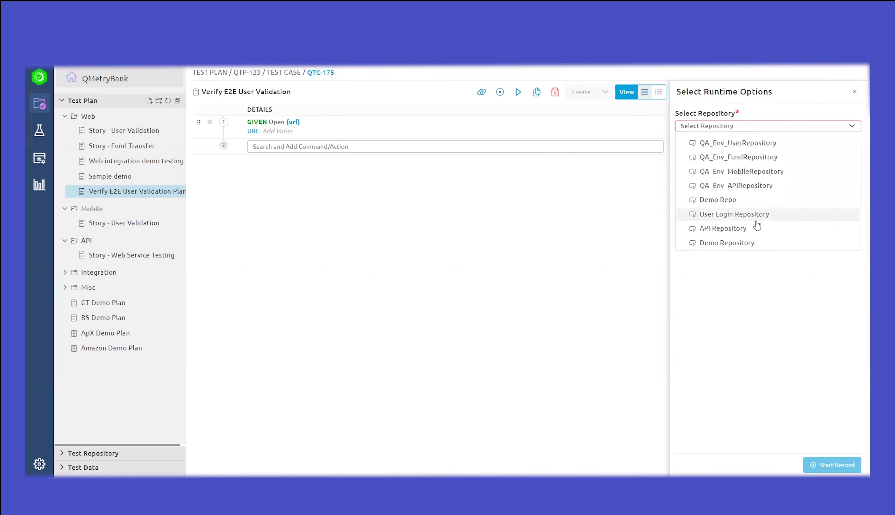
pyautogui.click(740, 244)
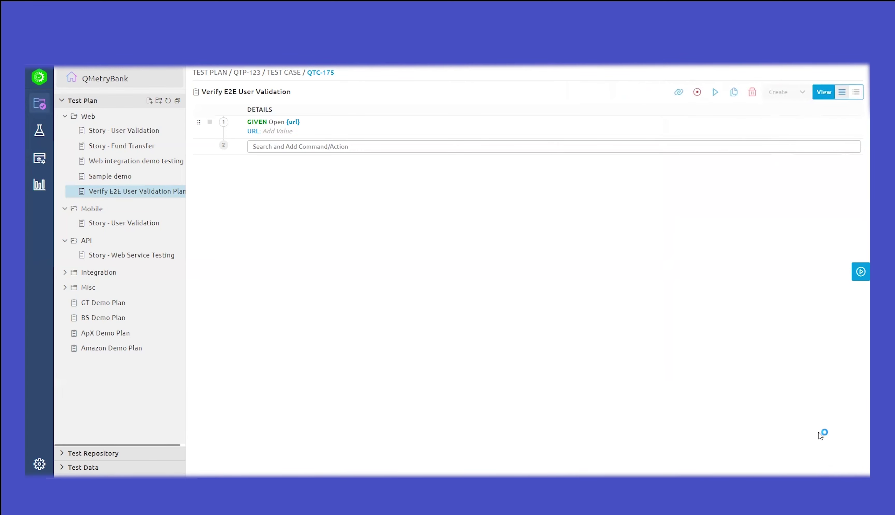
pyautogui.press('F5')
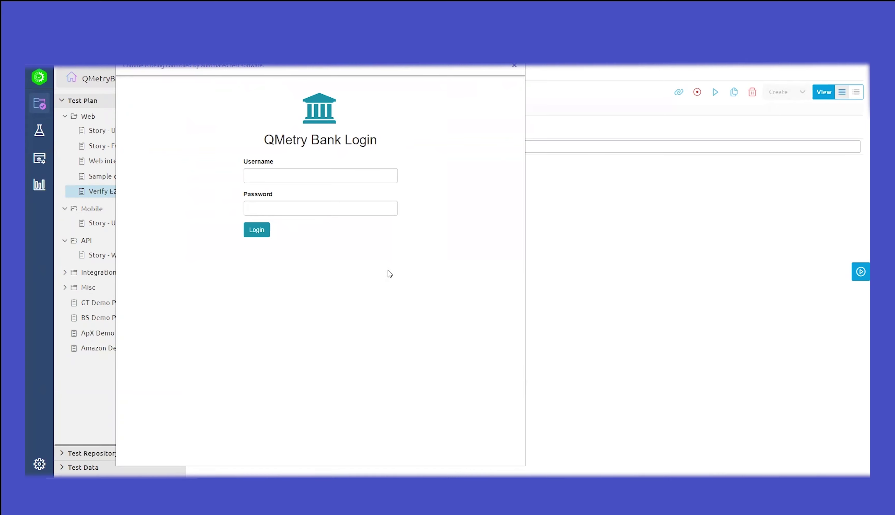
# Step: Browse the QAS Recorder Verification, Waiter, Assertion and Mouse Events commands for the Username field
pyautogui.rightClick(300, 174)
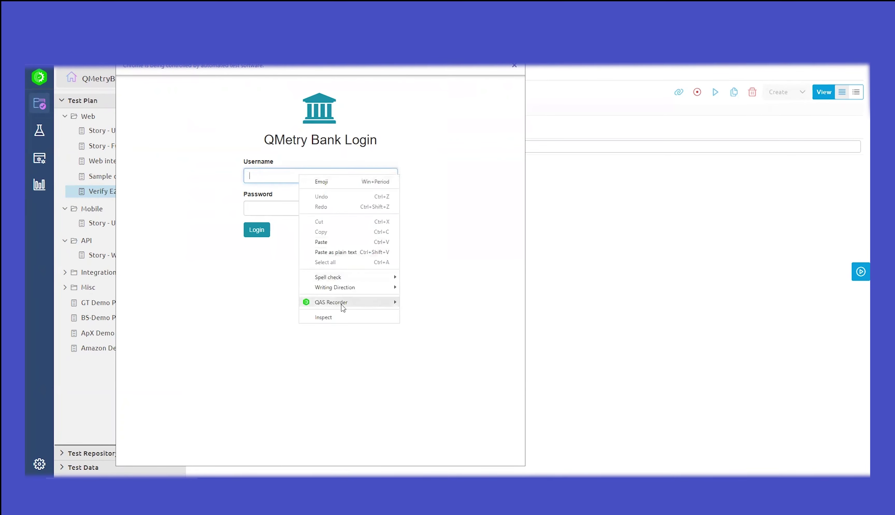
pyautogui.moveTo(330, 305)
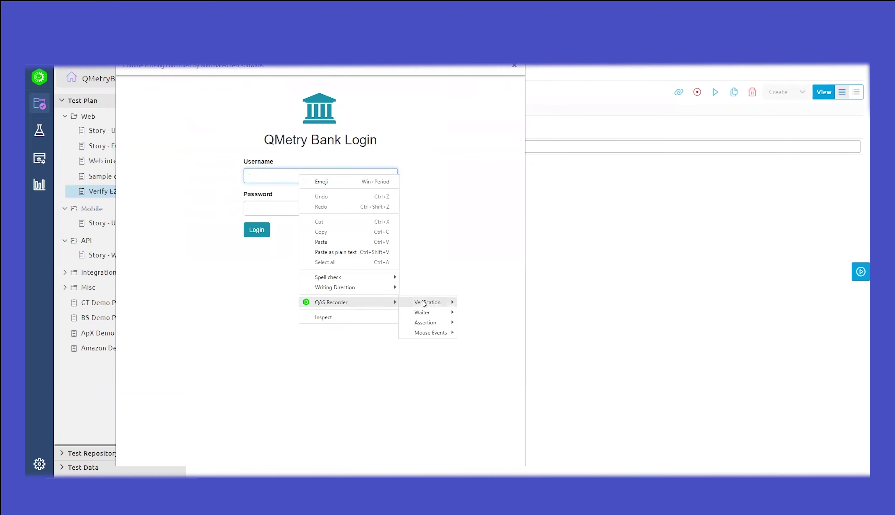
pyautogui.moveTo(424, 304)
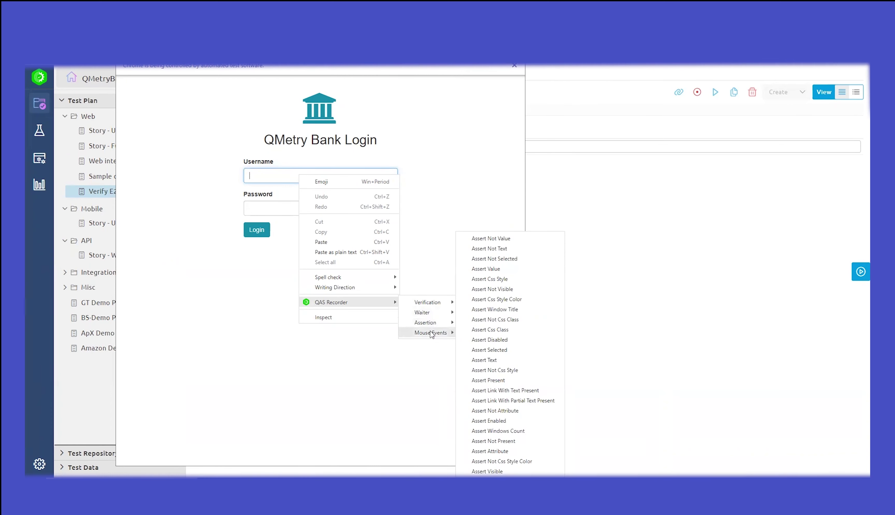
pyautogui.moveTo(432, 334)
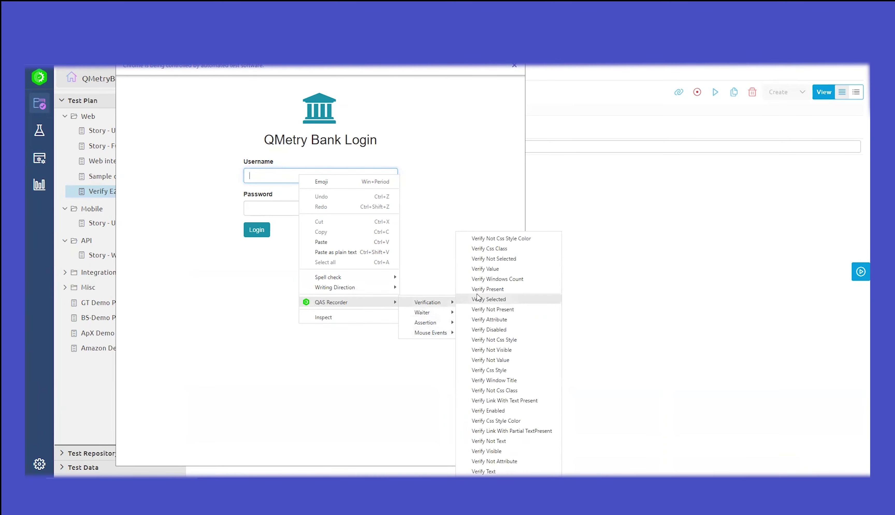
# Step: Save a Verify Present step for Username keyed inputUsername with locator id=txtUsername
pyautogui.click(487, 289)
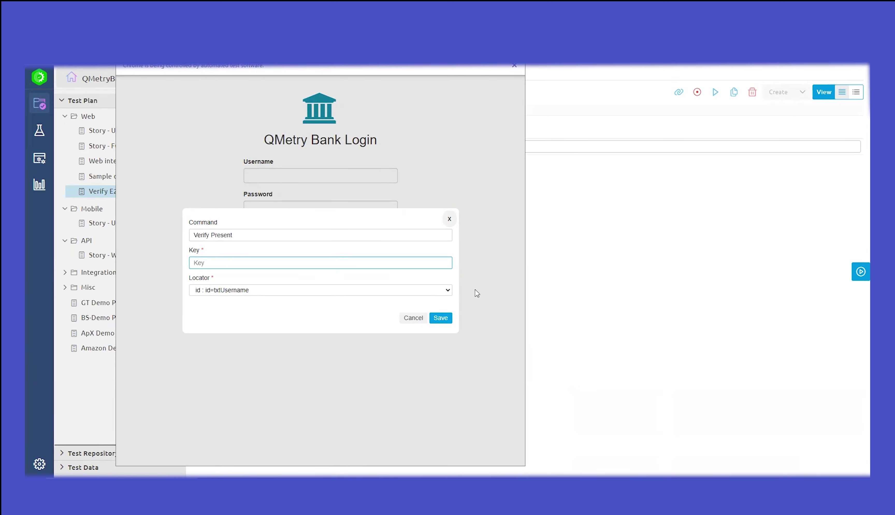
pyautogui.write('inputUsername')
pyautogui.click(252, 290)
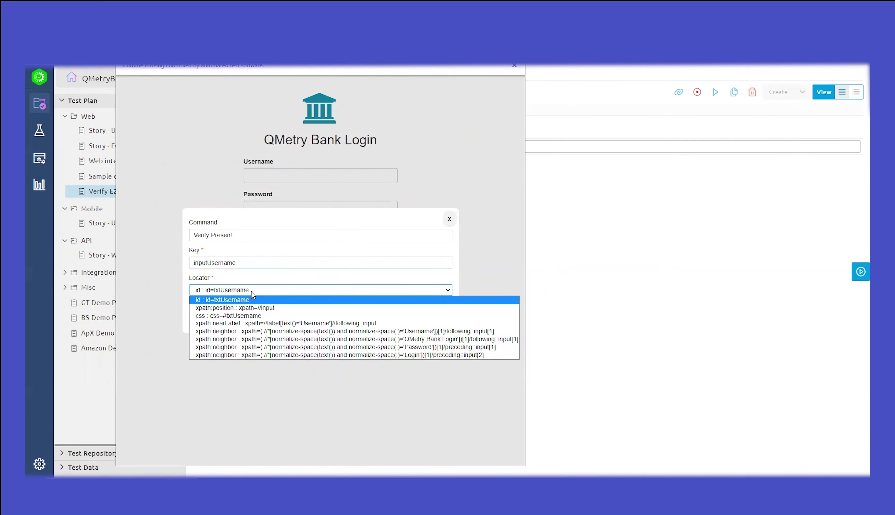
pyautogui.click(253, 274)
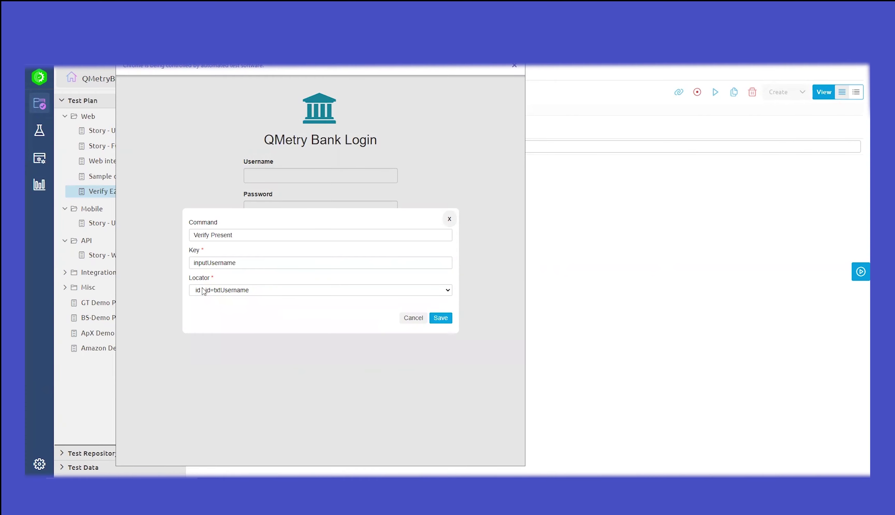
pyautogui.click(232, 291)
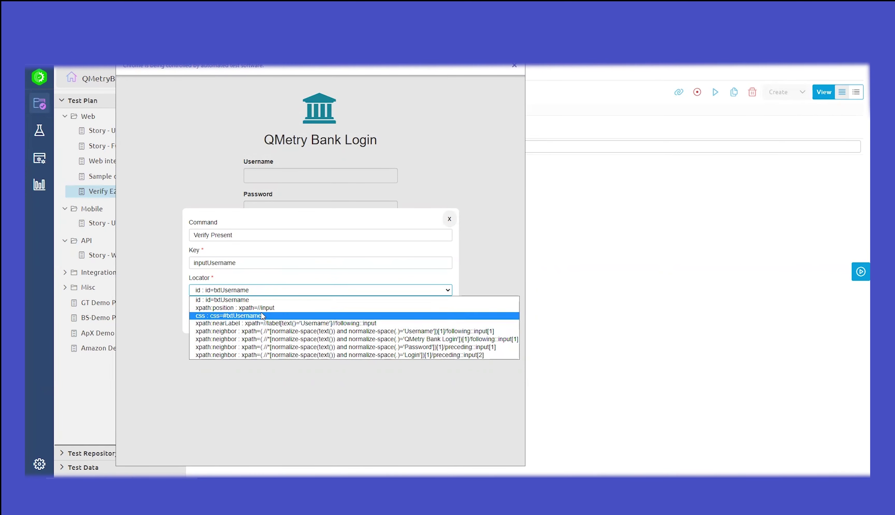
pyautogui.click(259, 280)
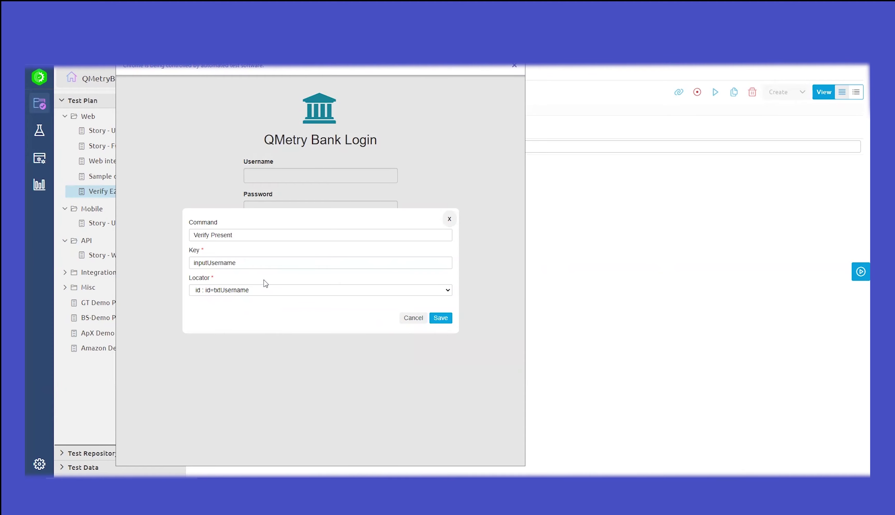
pyautogui.click(438, 321)
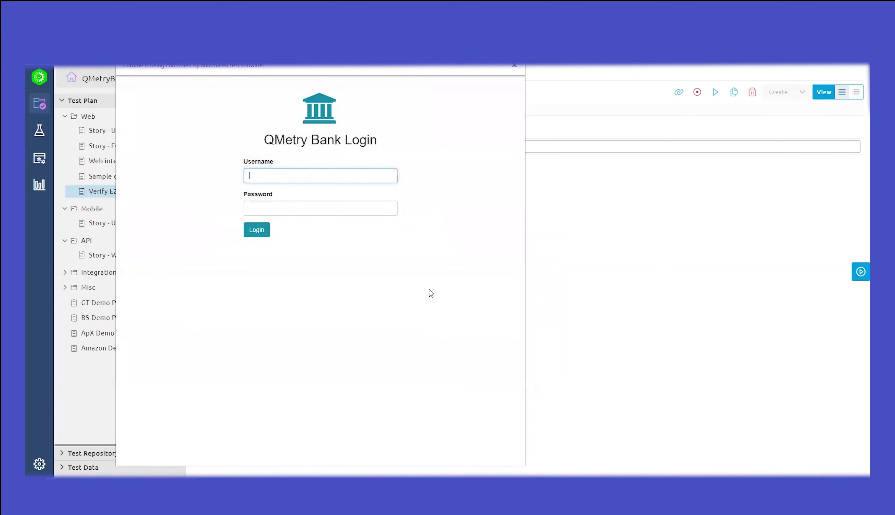
# Step: Save a Verify Present step for the Password field keyed inputPassword, locator id=txtPassword
pyautogui.rightClick(287, 209)
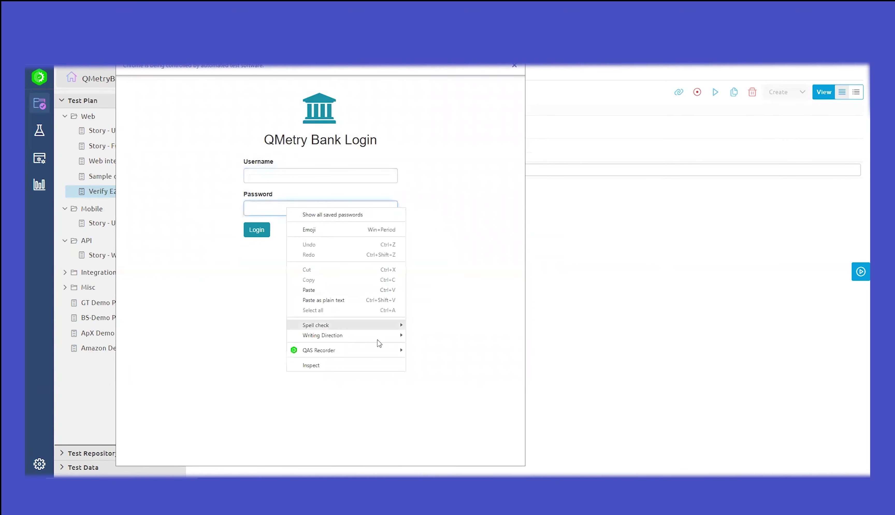
pyautogui.moveTo(380, 350)
pyautogui.moveTo(422, 350)
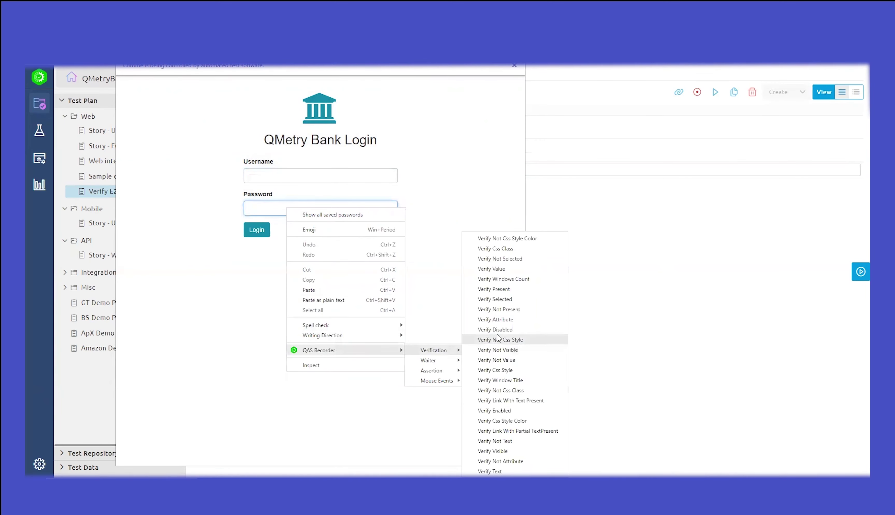
pyautogui.click(497, 290)
pyautogui.write('in')
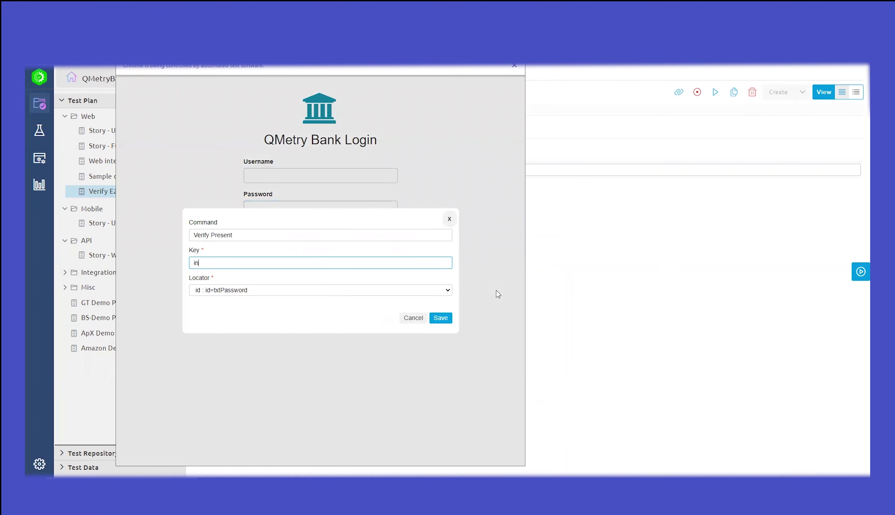
pyautogui.write('putPassword')
pyautogui.click(438, 319)
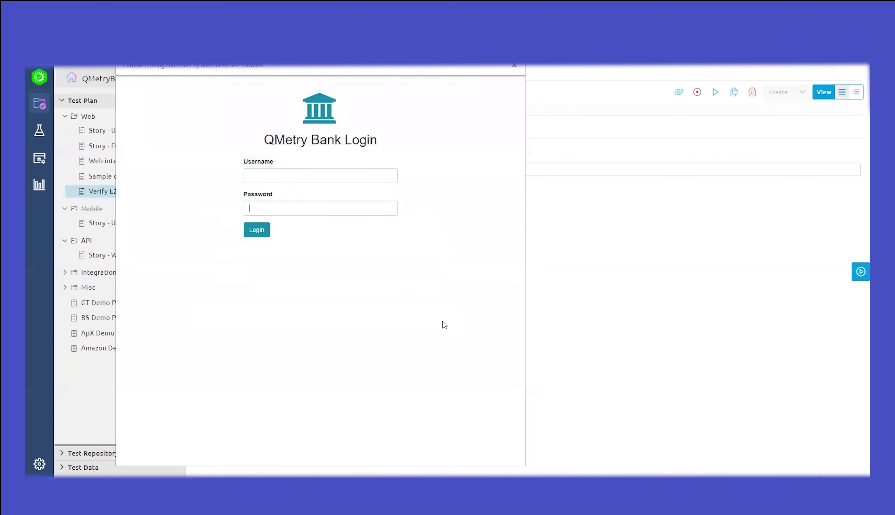
# Step: Record a Type step entering the demo username into the Username field, keyed inputUsername
pyautogui.click(287, 173)
pyautogui.write('Bob')
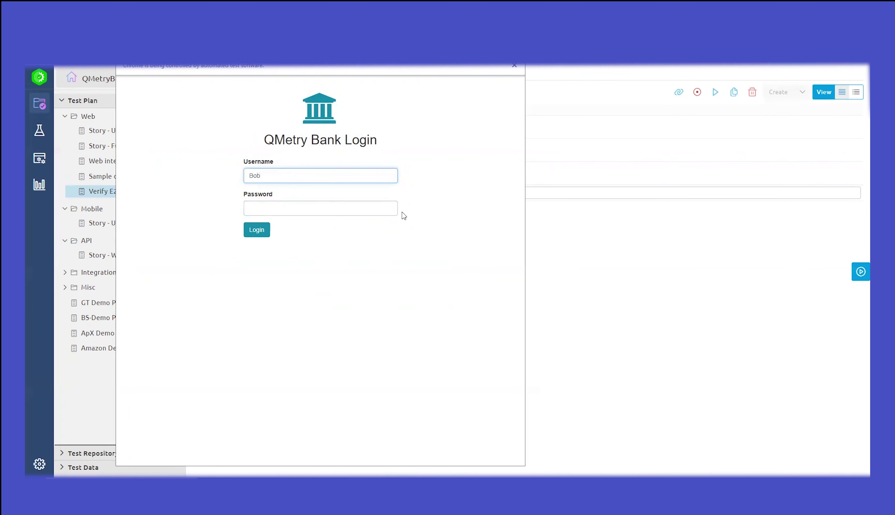
pyautogui.write('inputUsername')
pyautogui.click(441, 329)
# Step: Record a Type step entering the password into id=txtPassword, keyed inputPassword
pyautogui.click(284, 208)
pyautogui.write('bob')
pyautogui.click(358, 242)
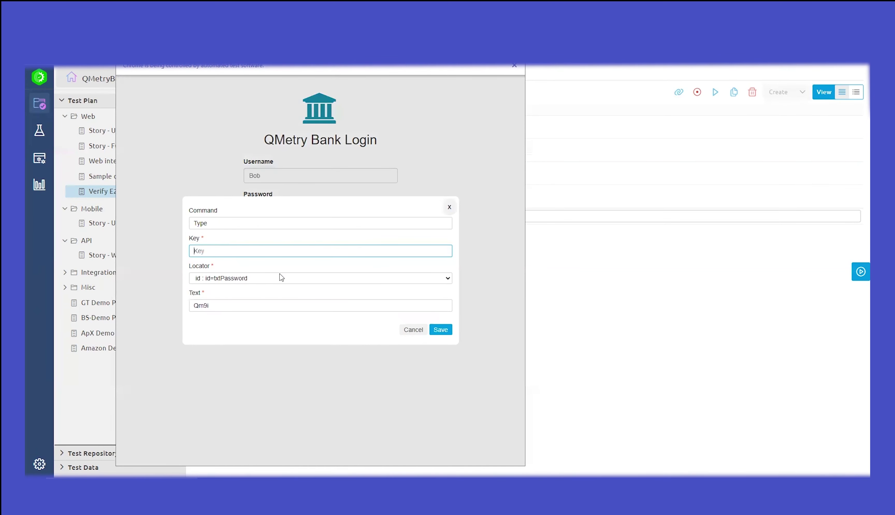
pyautogui.write('inputPassword')
pyautogui.click(439, 332)
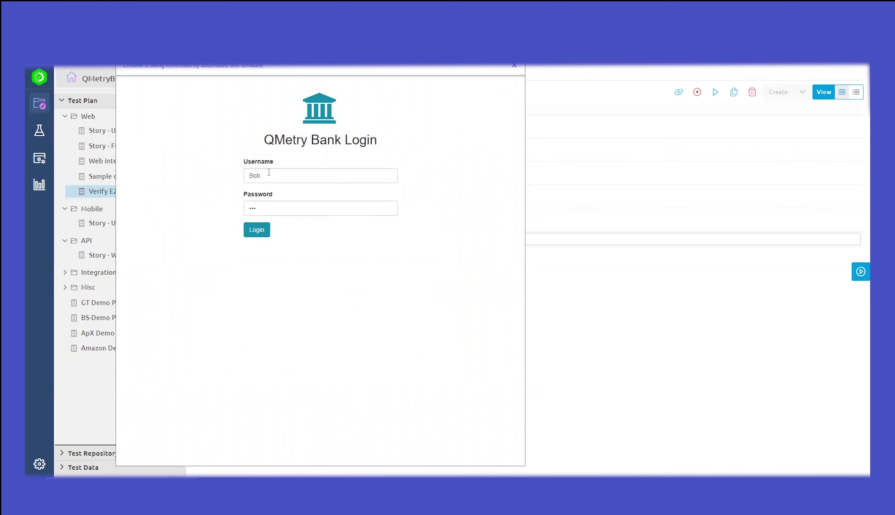
# Step: Log in and record the id=btnLogin click as a step keyed loginButton
pyautogui.click(260, 231)
pyautogui.write('login')
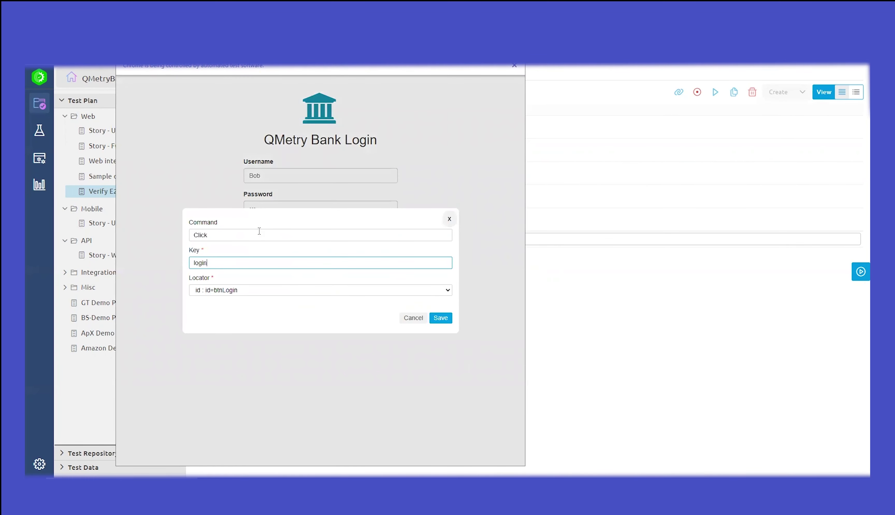
pyautogui.write('Button')
pyautogui.click(439, 318)
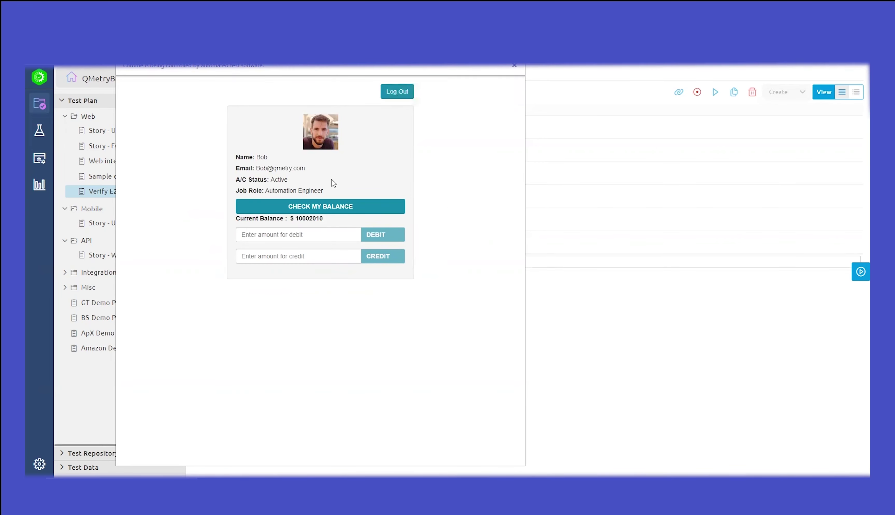
# Step: Enter a credit amount of 1000 and record it as inputCredit
pyautogui.click(294, 260)
pyautogui.write('1000')
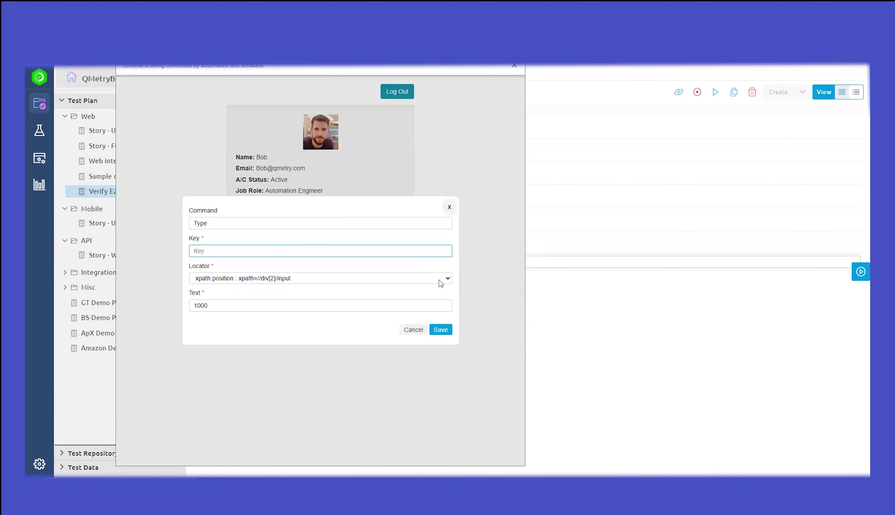
pyautogui.write('inputCredit')
pyautogui.click(441, 330)
# Step: Credit the amount and record the CREDIT click as creditButton
pyautogui.click(383, 260)
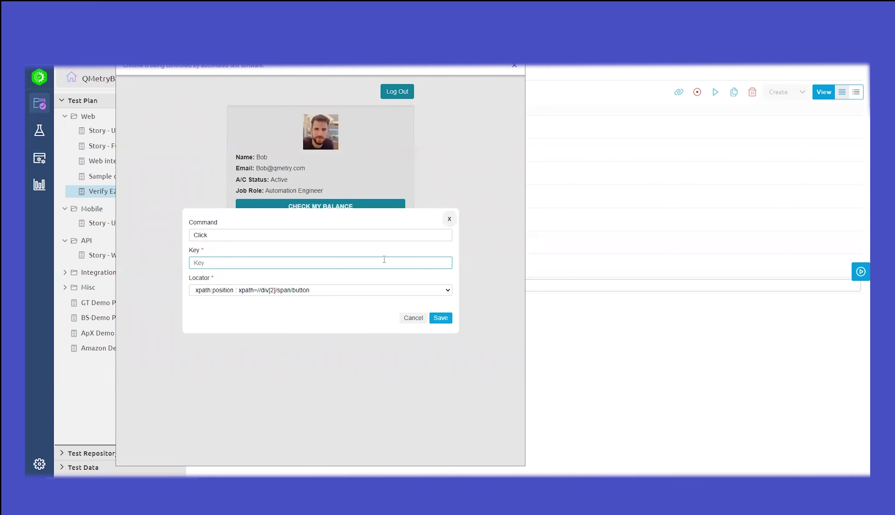
pyautogui.write('creditButton')
pyautogui.click(443, 317)
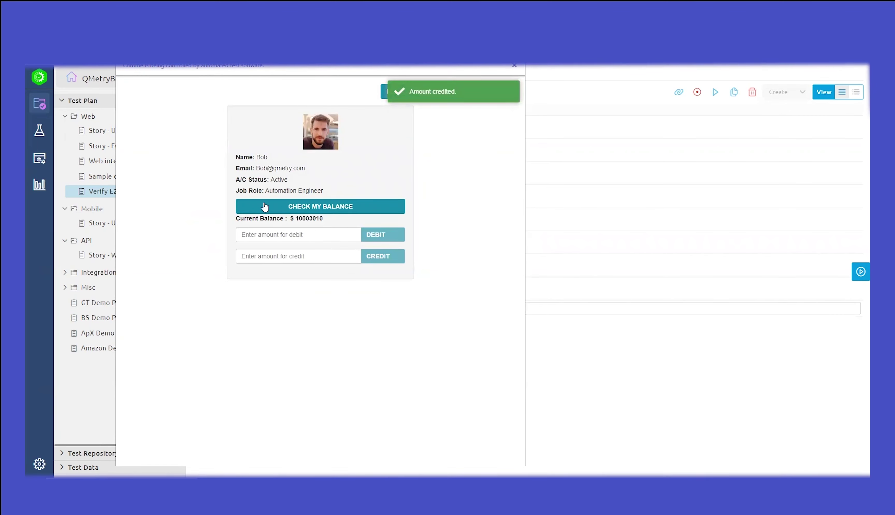
# Step: Add a Verify Text step keyed lblCheckBalance expecting 'Check My Balance' on the balance button
pyautogui.rightClick(295, 206)
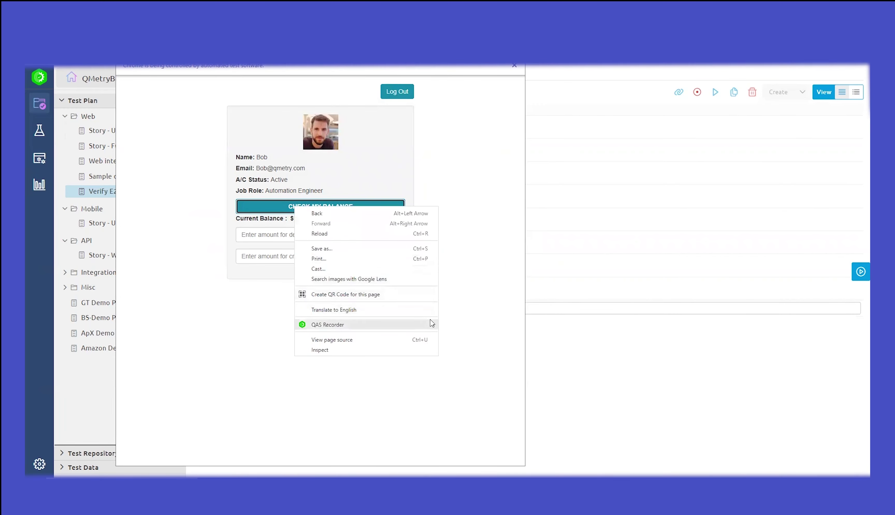
pyautogui.moveTo(431, 324)
pyautogui.moveTo(462, 324)
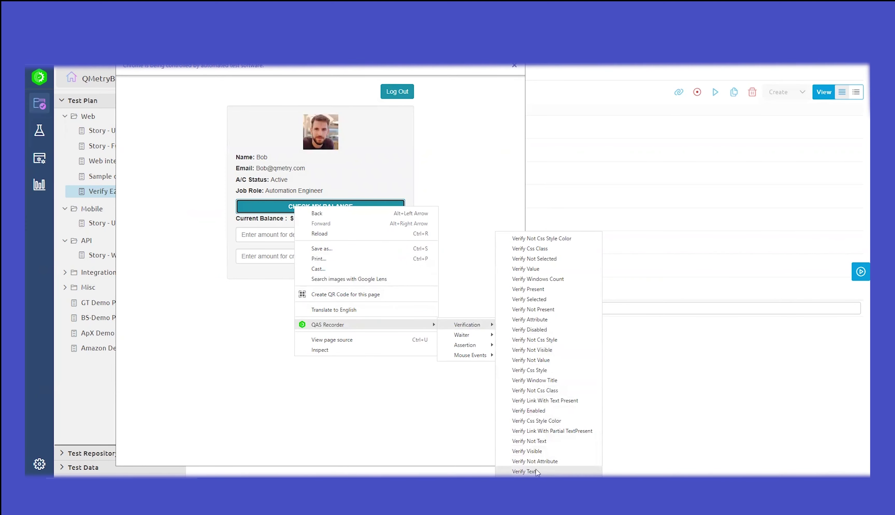
pyautogui.click(524, 471)
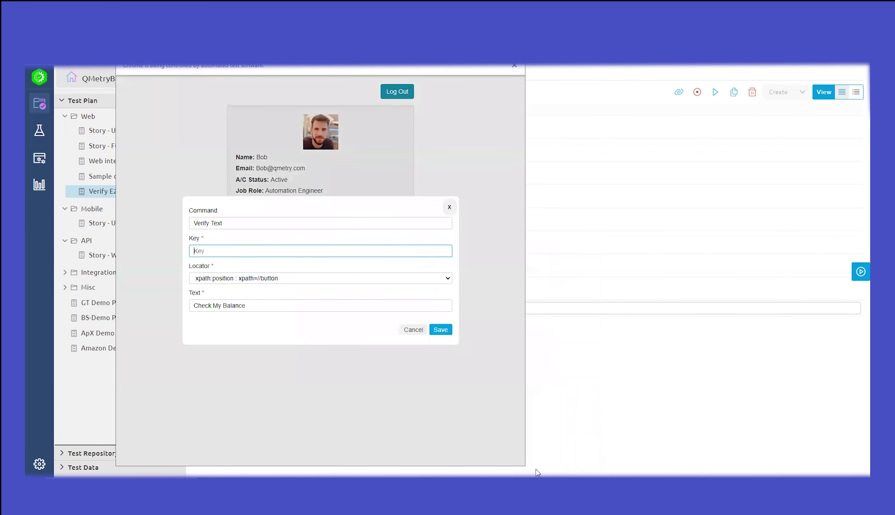
pyautogui.write('lblCheckBalance')
pyautogui.click(441, 330)
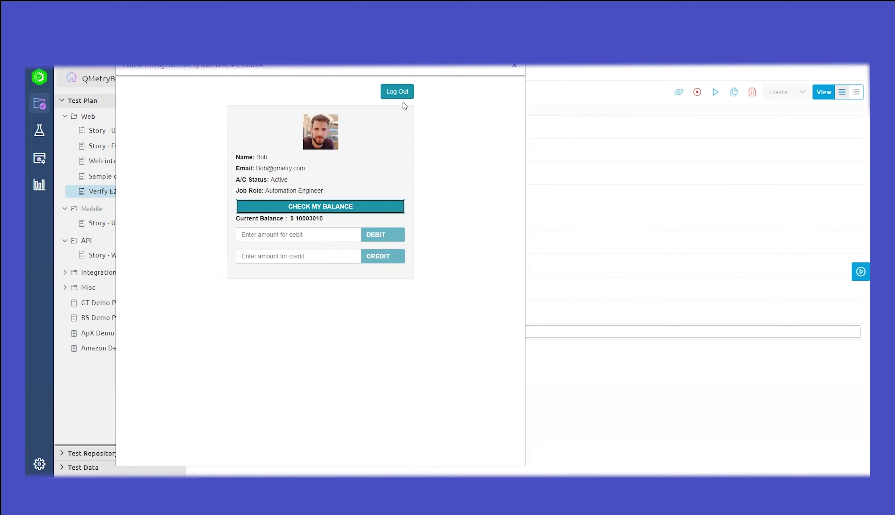
# Step: Log out of the bank site and record the click as logoutButton
pyautogui.click(388, 93)
pyautogui.write('lo')
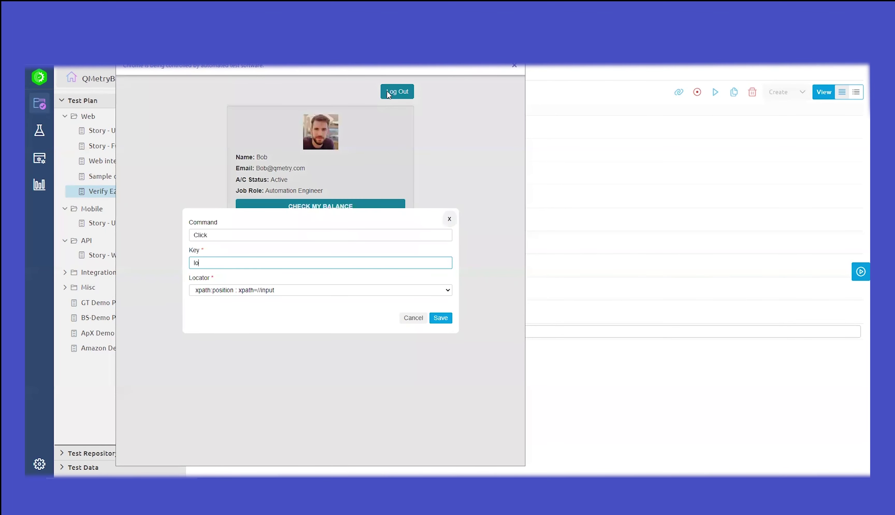
pyautogui.write('goutButton')
pyautogui.click(437, 319)
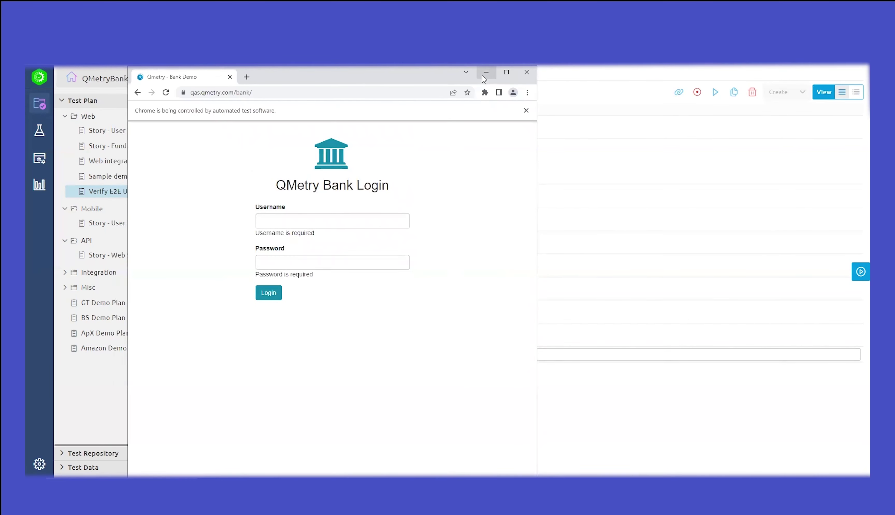
# Step: Minimize the automated Chrome window to return to the test case's step list
pyautogui.click(484, 79)
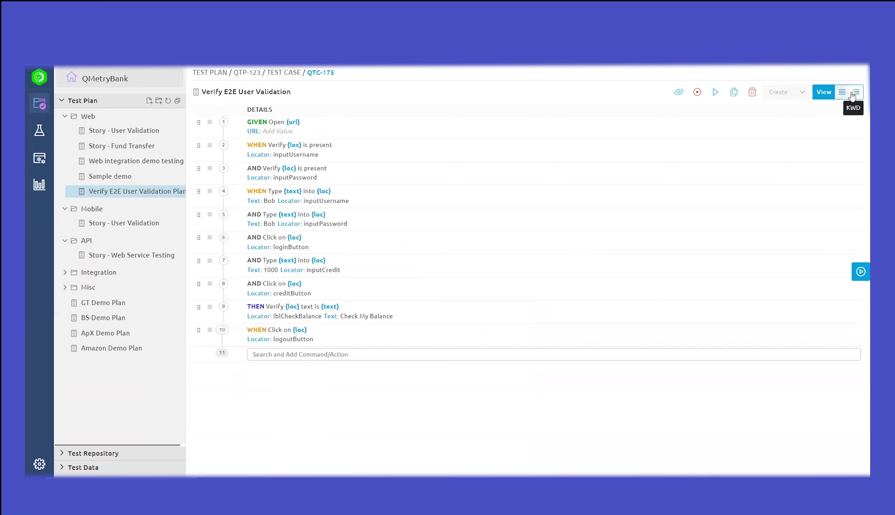
# Step: Show the ten steps in keyword view, switch back to BDD, and stop recording
pyautogui.click(854, 94)
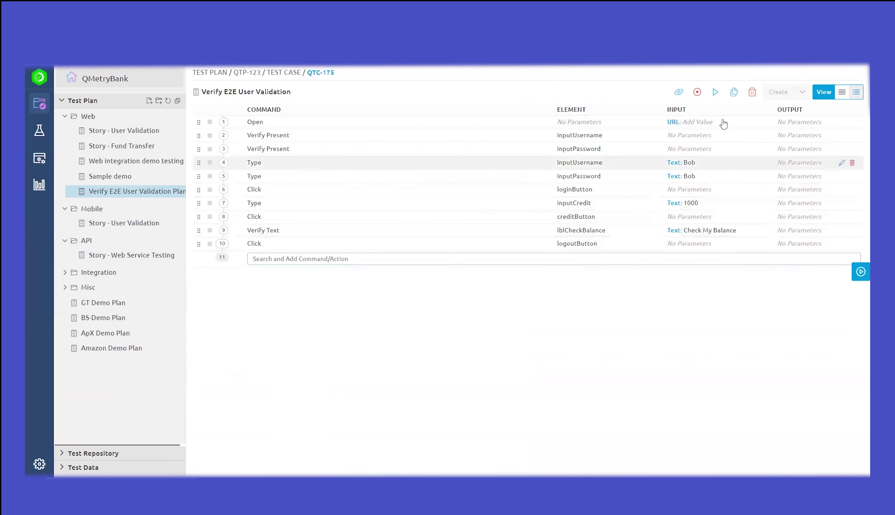
pyautogui.click(842, 92)
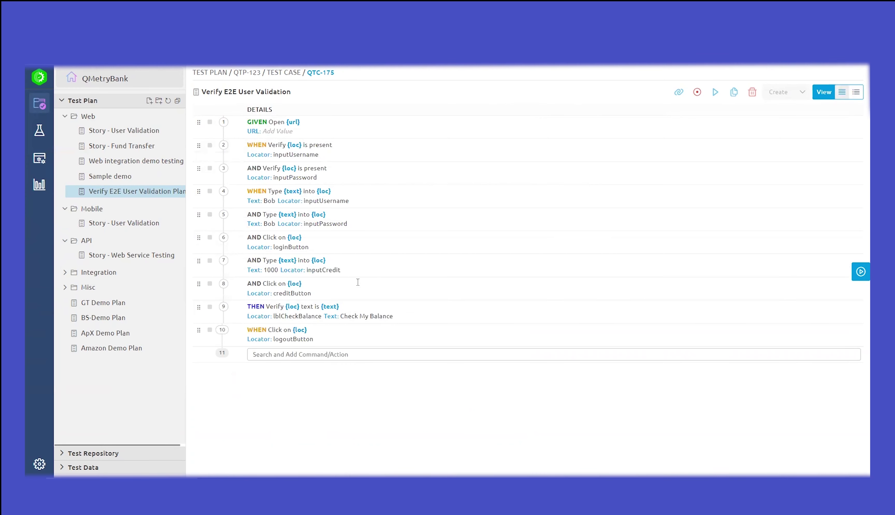
pyautogui.click(697, 94)
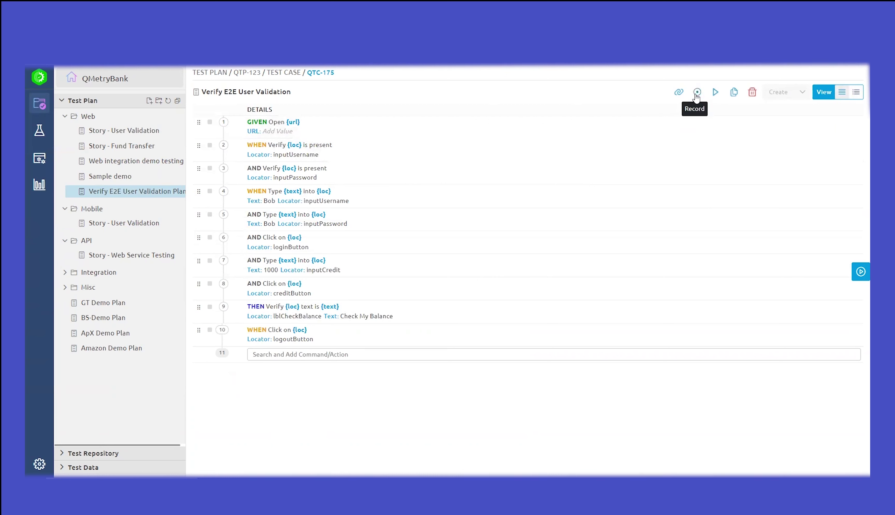